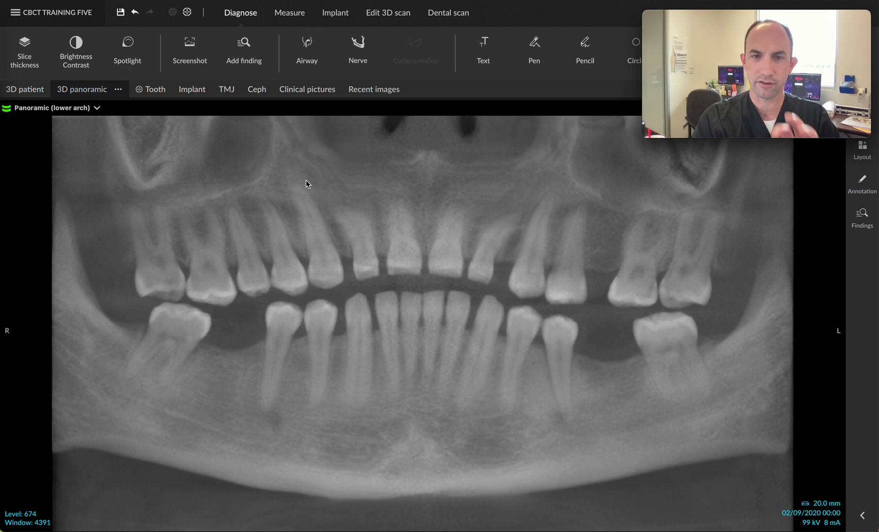
- Place Implant 19 in the lower-left molar gap with shoulder and tip points on the panoramic
left_click(345, 14)
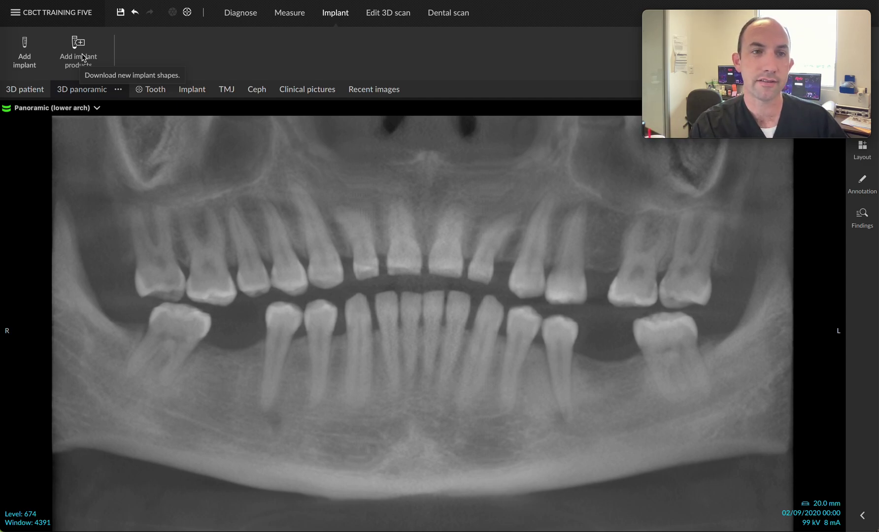
left_click(25, 49)
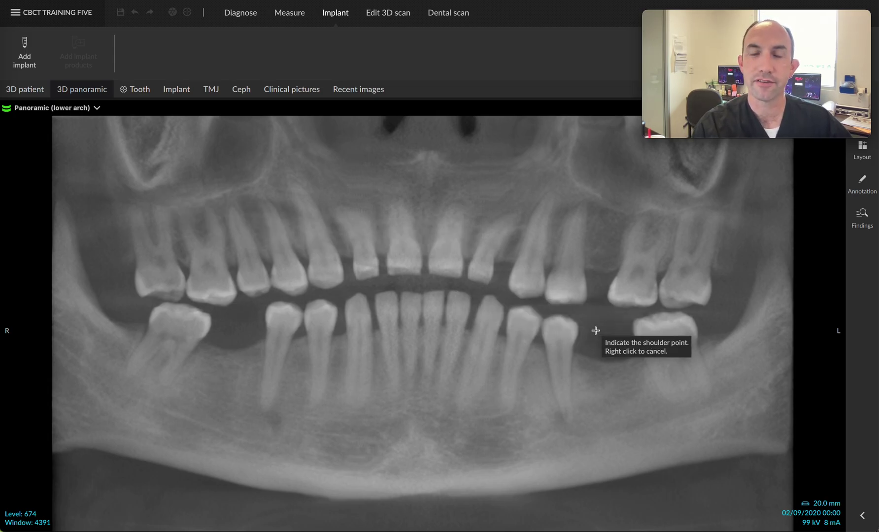
left_click(606, 362)
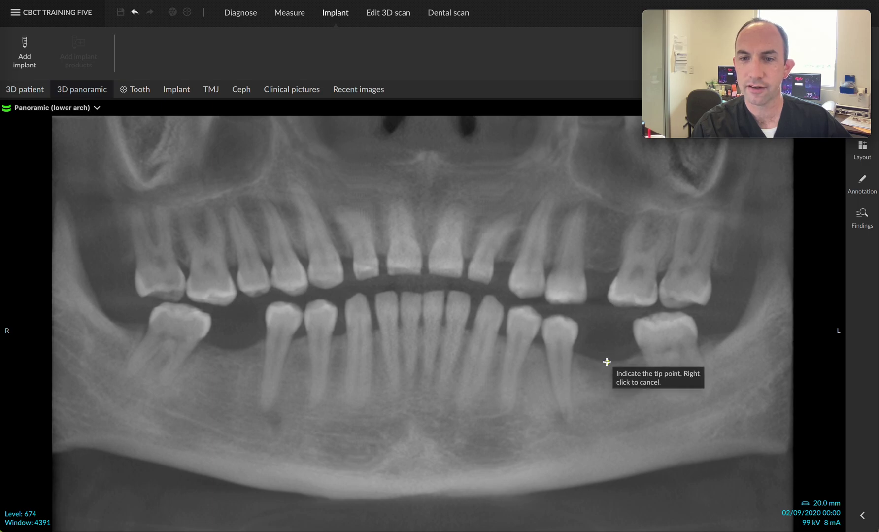
left_click(617, 410)
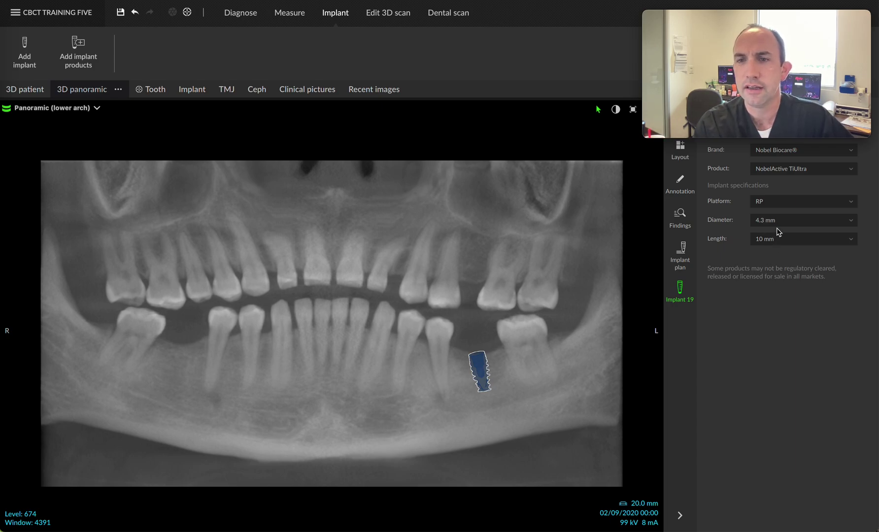
- Set Implant 19 to the WP 5.5 mm platform with an 8.5 mm length
left_click(788, 205)
left_click(781, 247)
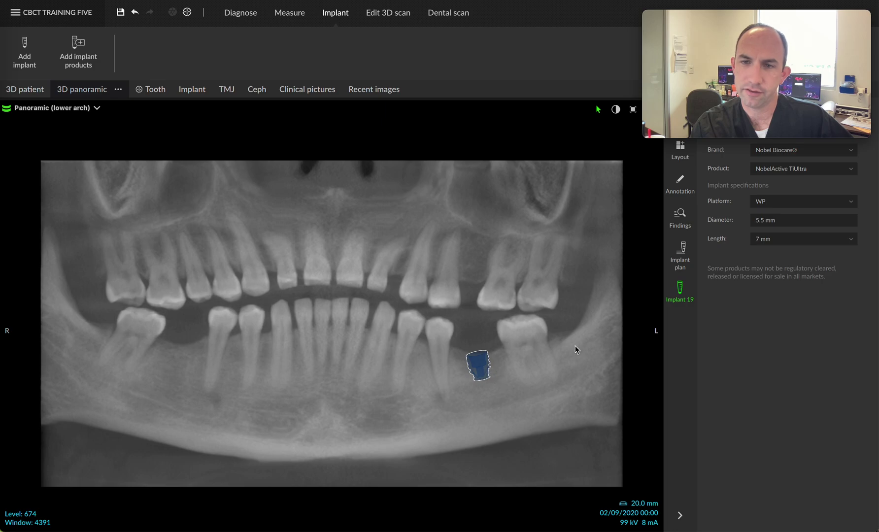
left_click(822, 242)
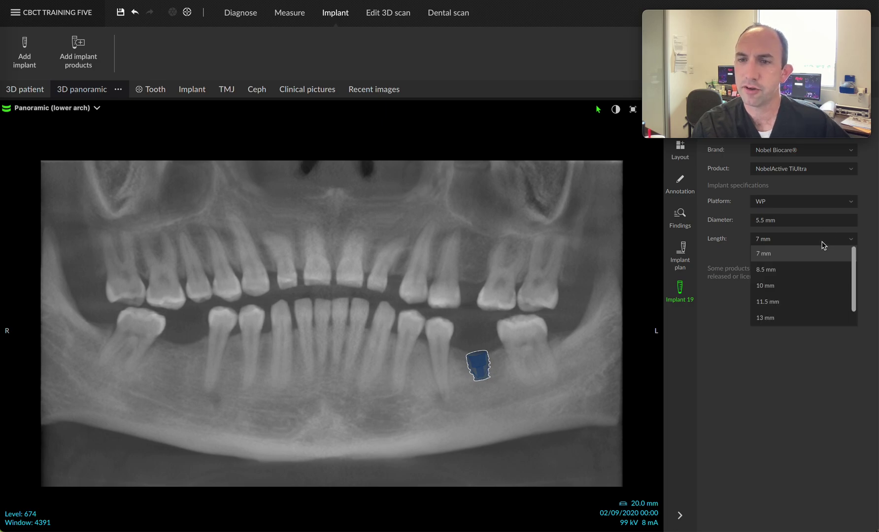
left_click(808, 275)
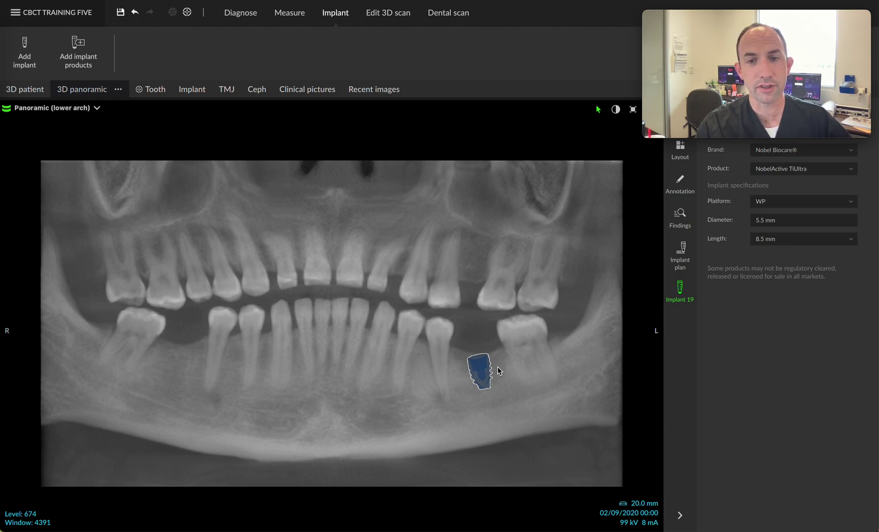
- Move Implant 19 up into the gap and tilt it about 5.7 degrees upright
mouse_move(482, 378)
left_mouse_down()
mouse_move(476, 362)
mouse_move(479, 369)
left_mouse_up()
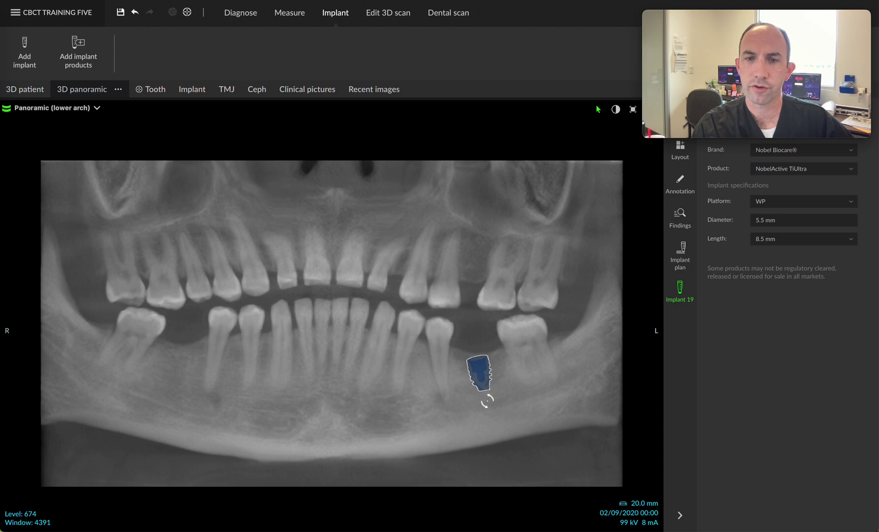
left_click_drag(483, 397, 477, 400)
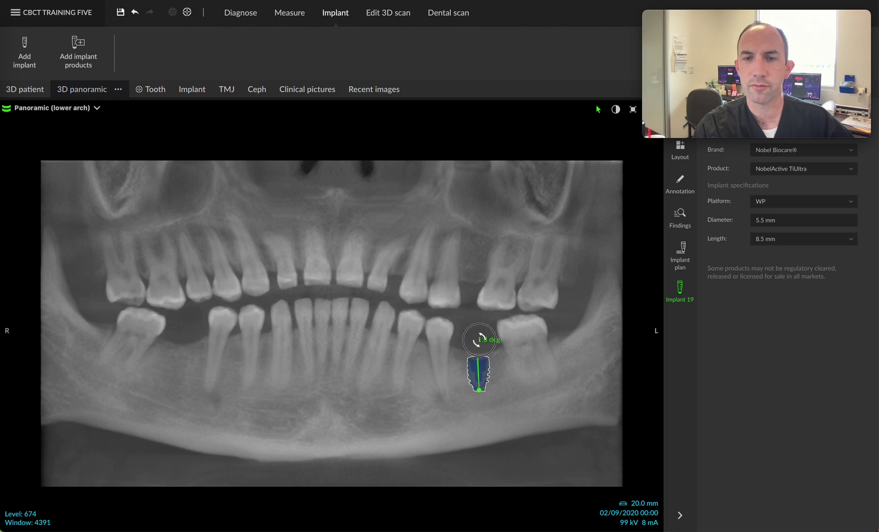
left_click_drag(480, 374, 483, 370)
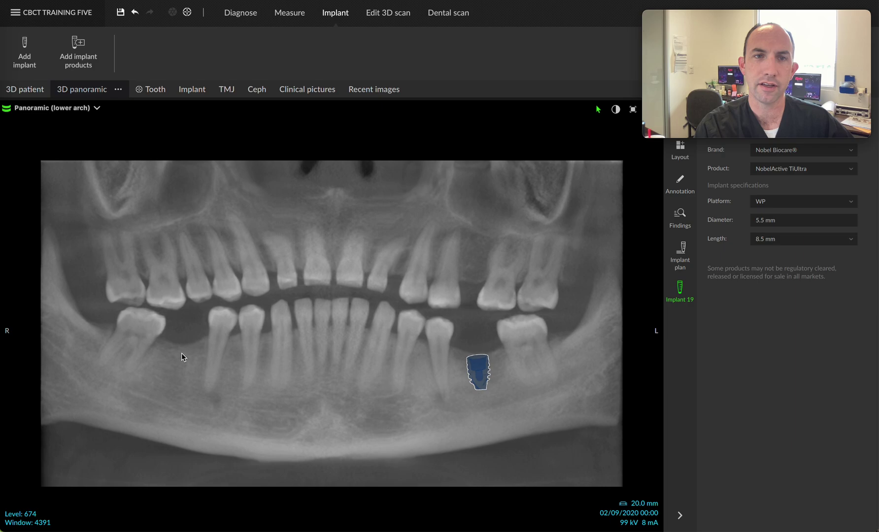
left_click(26, 56)
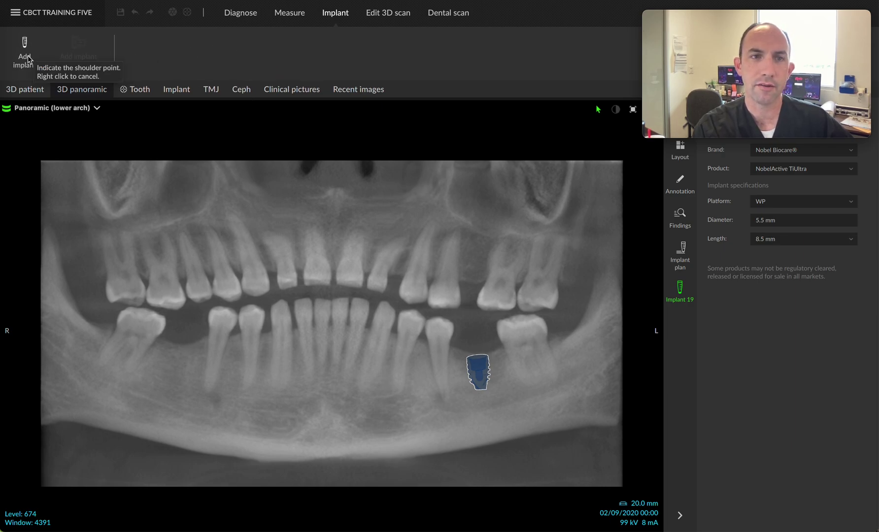
- Create Implant 30 from shoulder and tip points in the lower-right gap and rotate it more upright
left_click(181, 345)
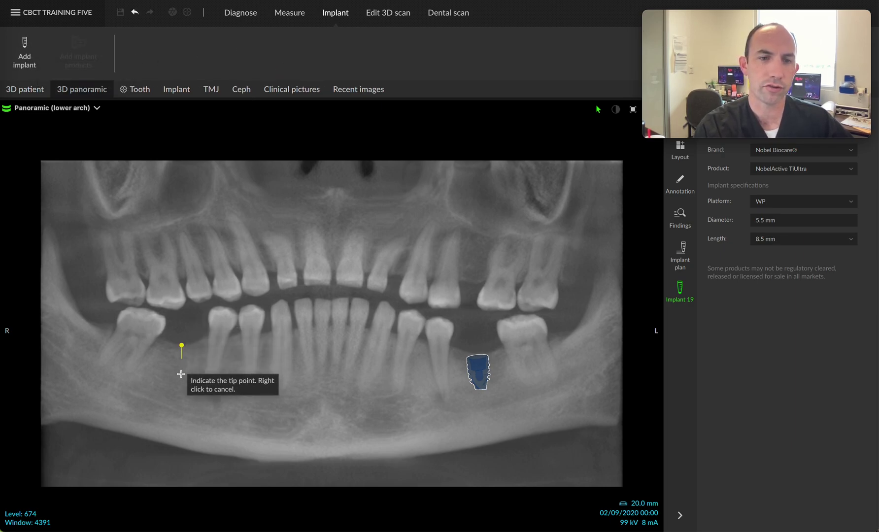
left_click(167, 386)
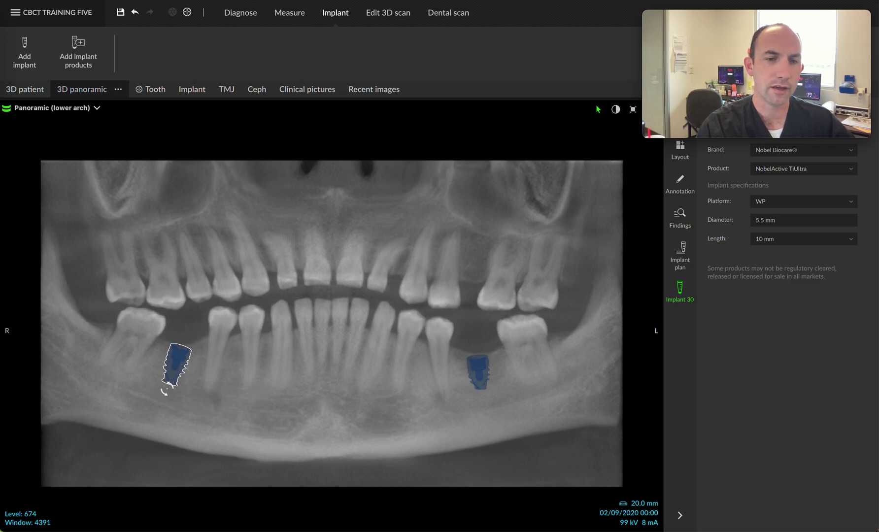
left_click_drag(164, 391, 170, 388)
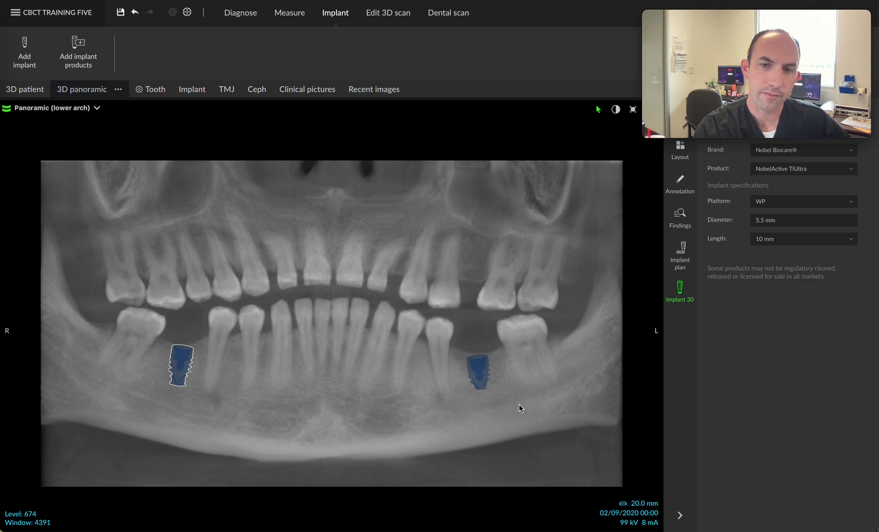
left_click(486, 375)
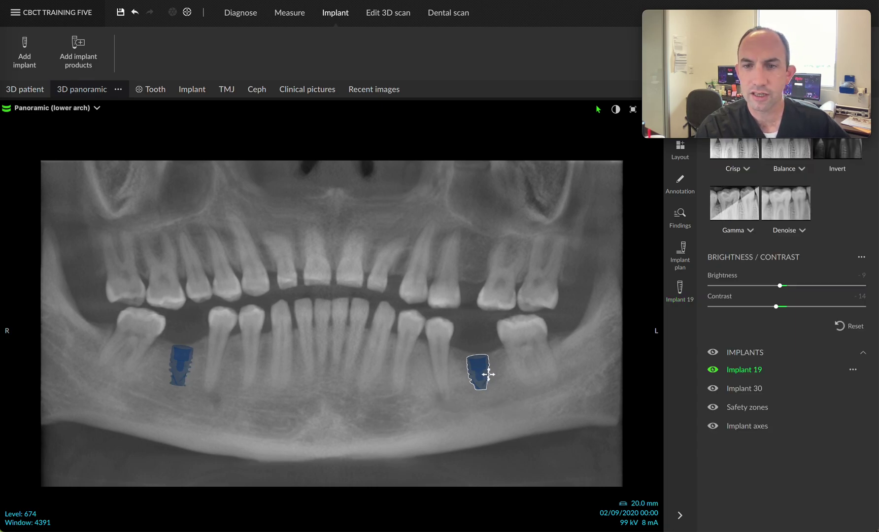
- Change Implant 19's length to 10 mm in its specifications
left_click(681, 295)
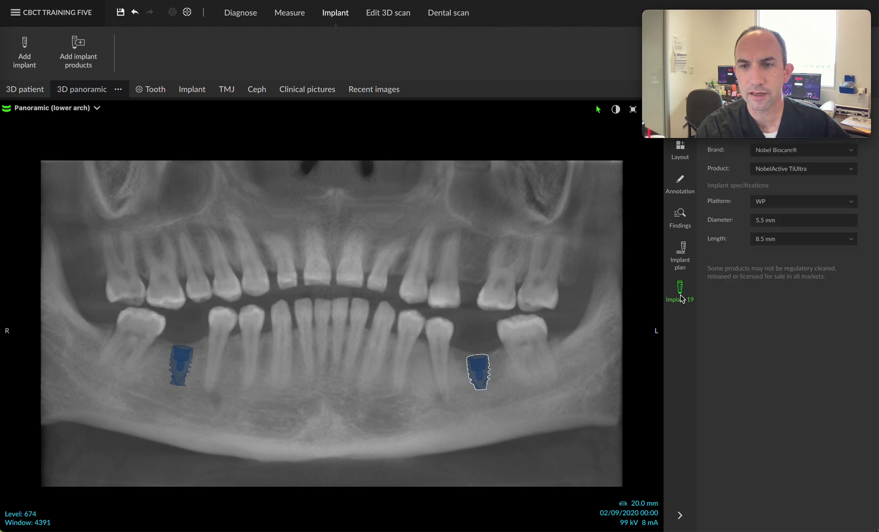
left_click(805, 240)
left_click(798, 269)
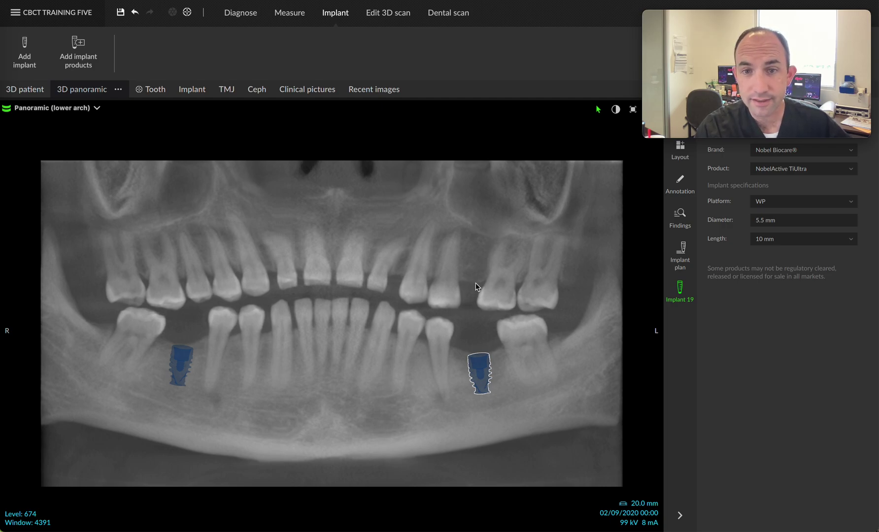
- Place Implant 14 in the upper-left gap with shoulder and tip points
left_click(26, 52)
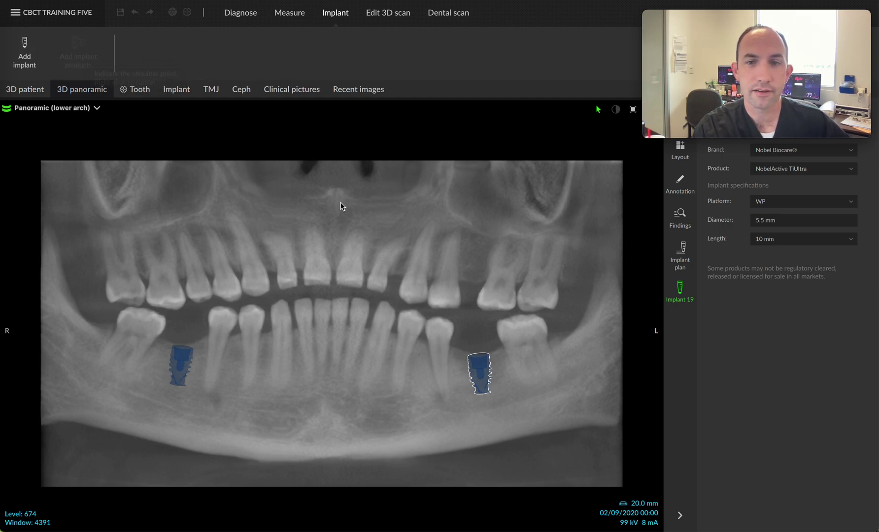
left_click(471, 283)
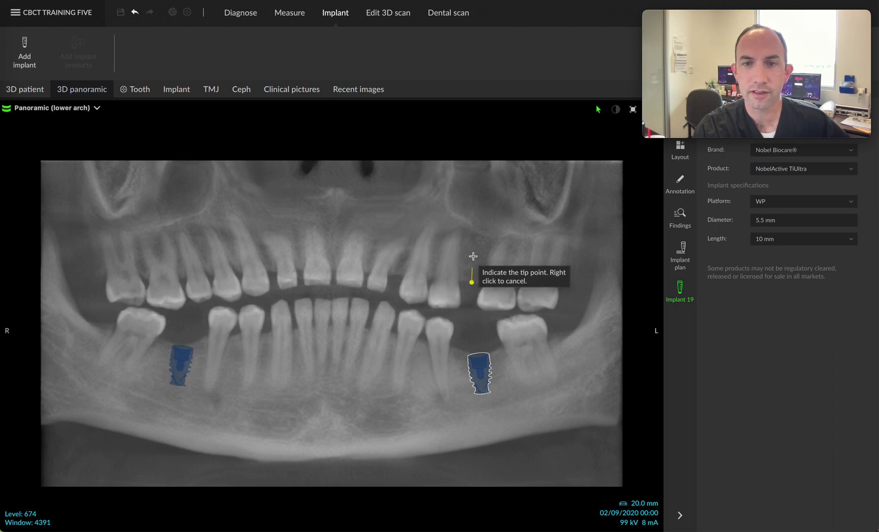
left_click(478, 232)
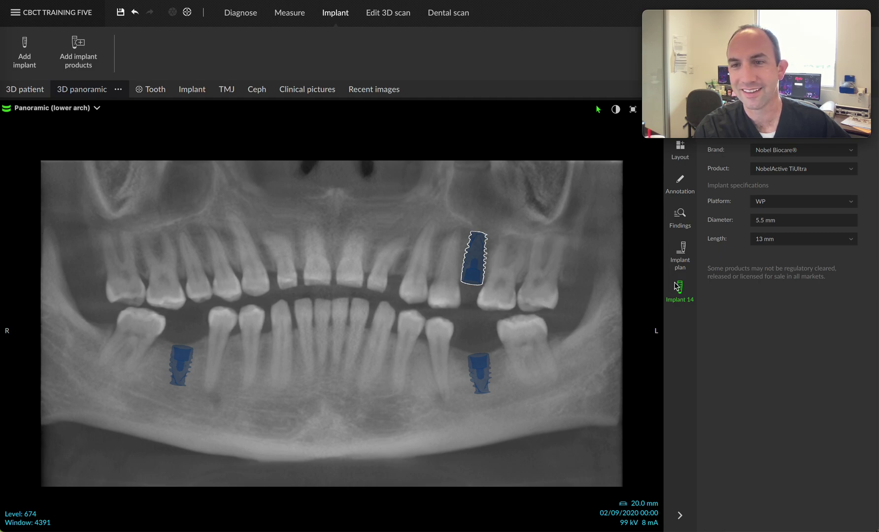
- Give Implant 14 the NP 3.5 mm platform and 11.5 mm length, then nudge it upward
left_click(783, 206)
left_click(782, 220)
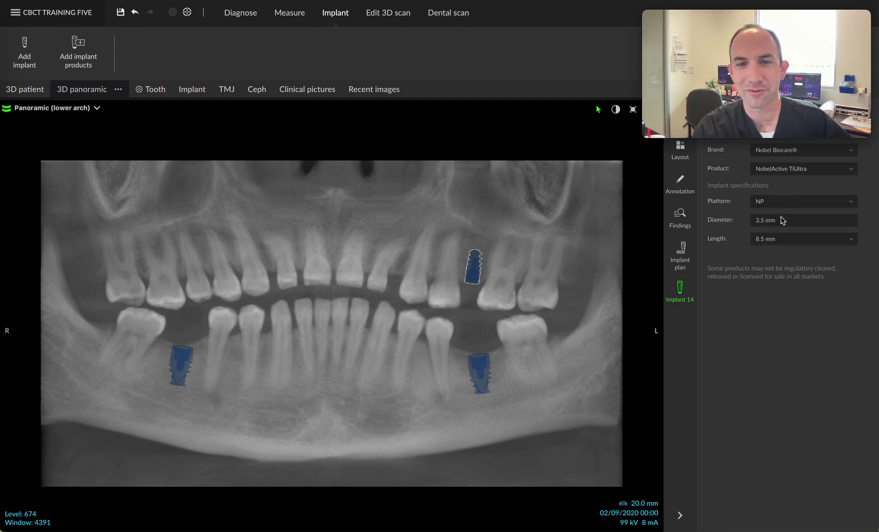
left_click(788, 239)
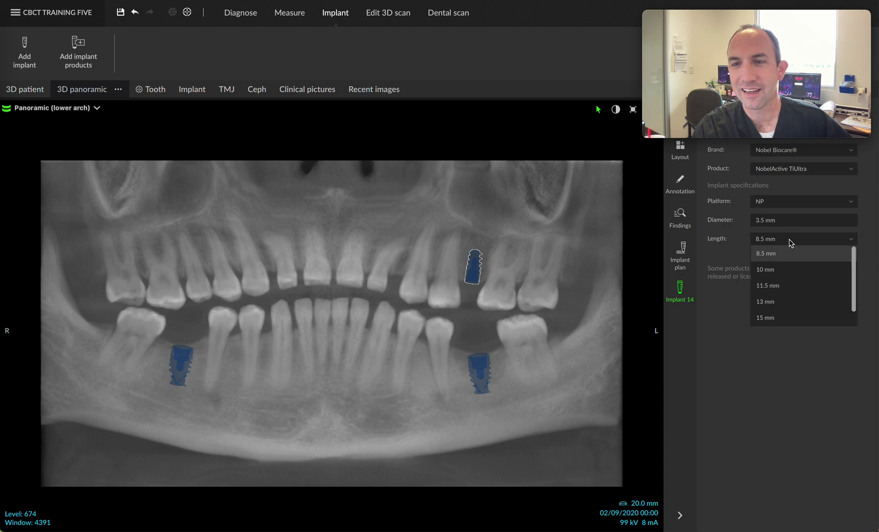
left_click(789, 284)
left_click_drag(474, 257, 475, 254)
mouse_move(480, 227)
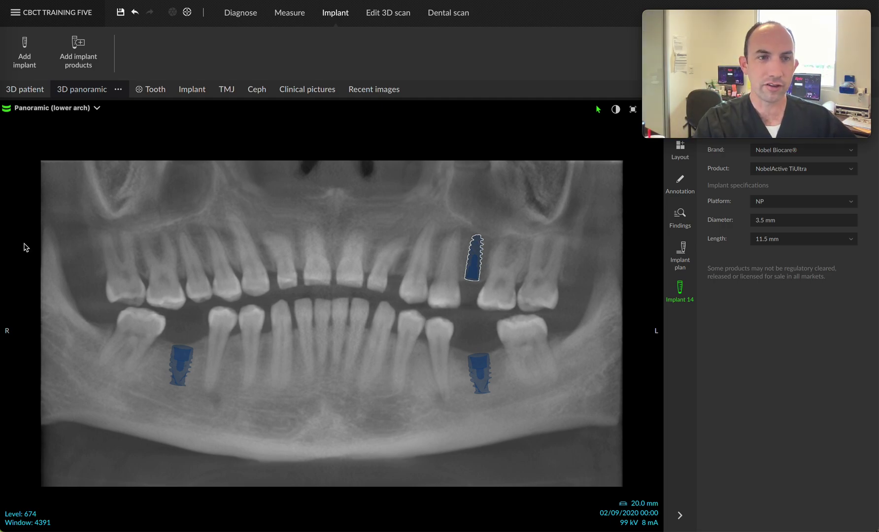
- Show the four-pane 3D CBCT views, shift Implant 19 left in Coronal, and show its specifications
left_click(30, 89)
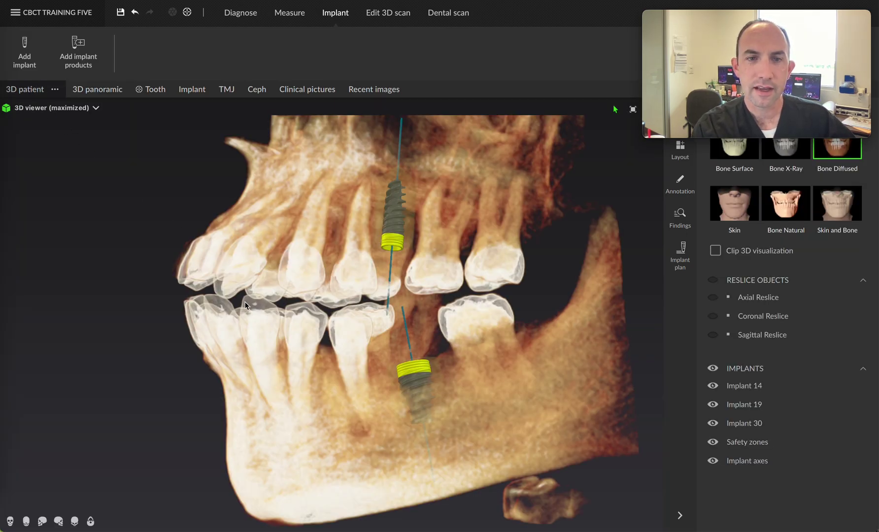
double_click(215, 295)
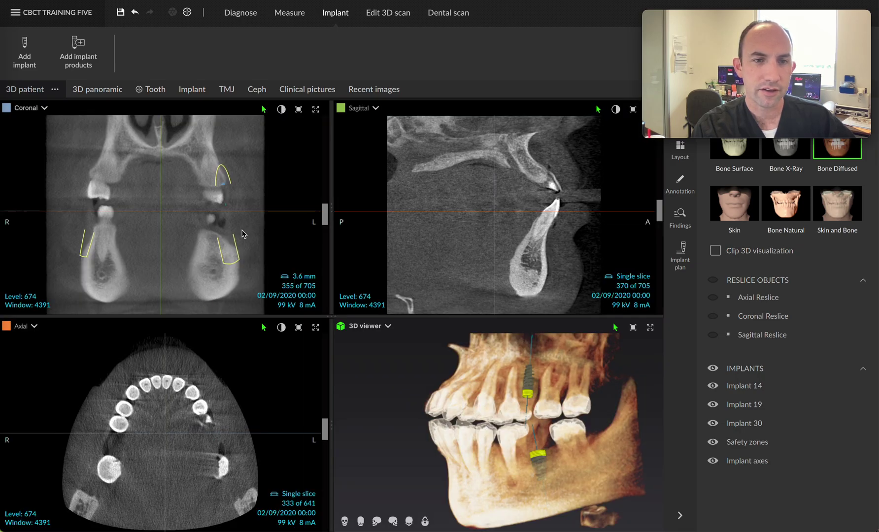
left_click_drag(326, 216, 325, 206)
mouse_move(237, 254)
left_mouse_down()
mouse_move(220, 251)
mouse_move(218, 228)
mouse_move(220, 250)
left_mouse_up()
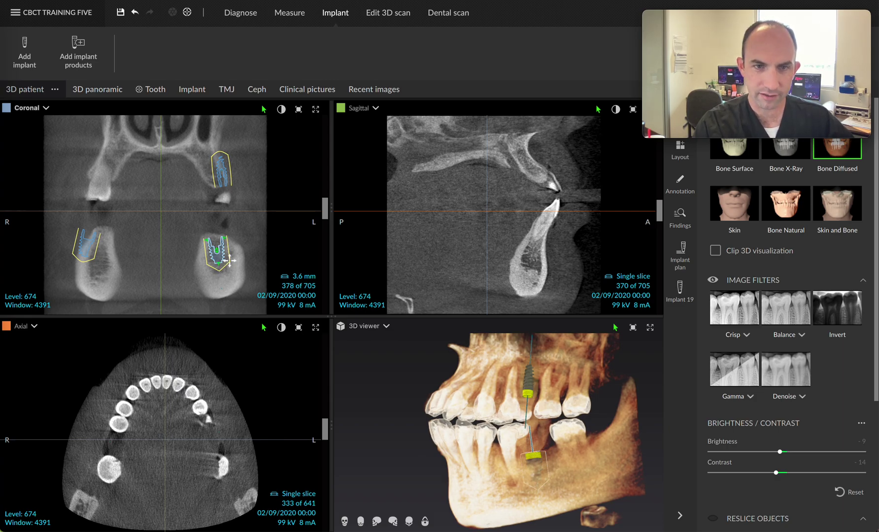
left_click(682, 292)
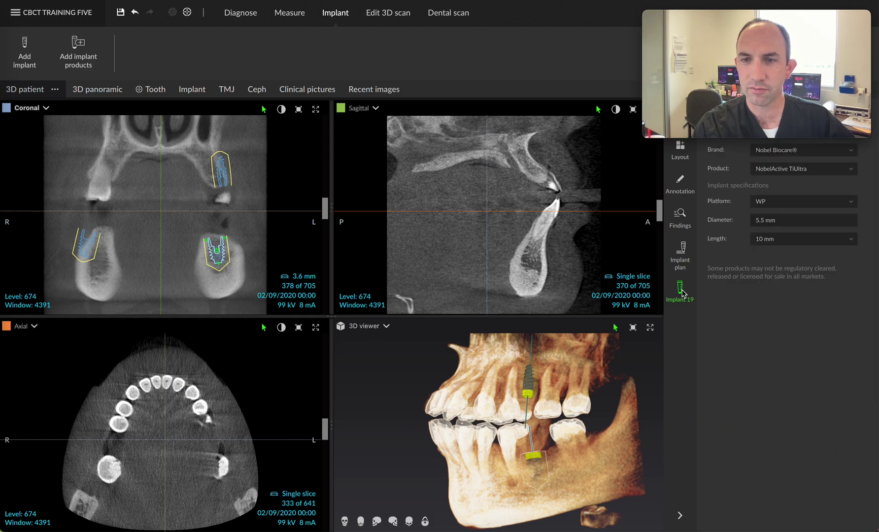
- Shorten Implant 19 to 8.5 mm and reposition it in the coronal slice
left_click(771, 239)
left_click(776, 252)
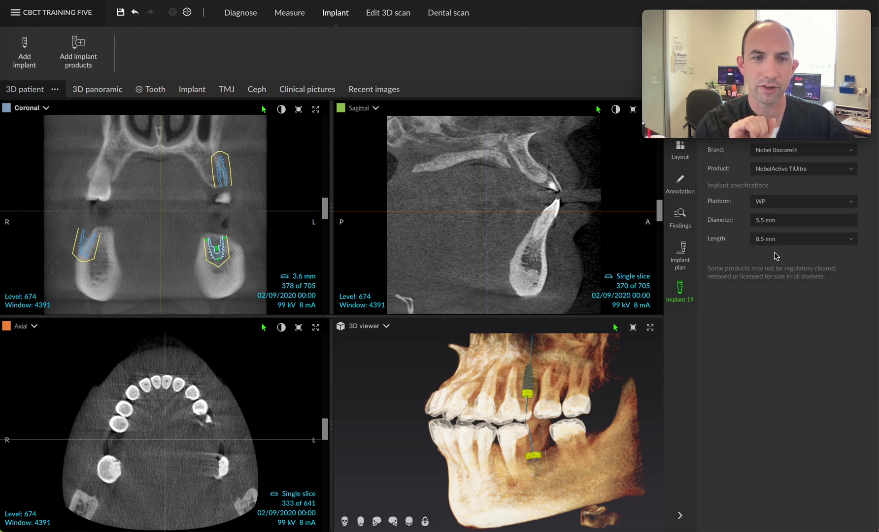
left_click_drag(221, 251, 225, 230)
- Tilt and shift the upper implant, then move the lower-left implant right and tilt it 1.6°
left_click_drag(221, 170, 196, 151)
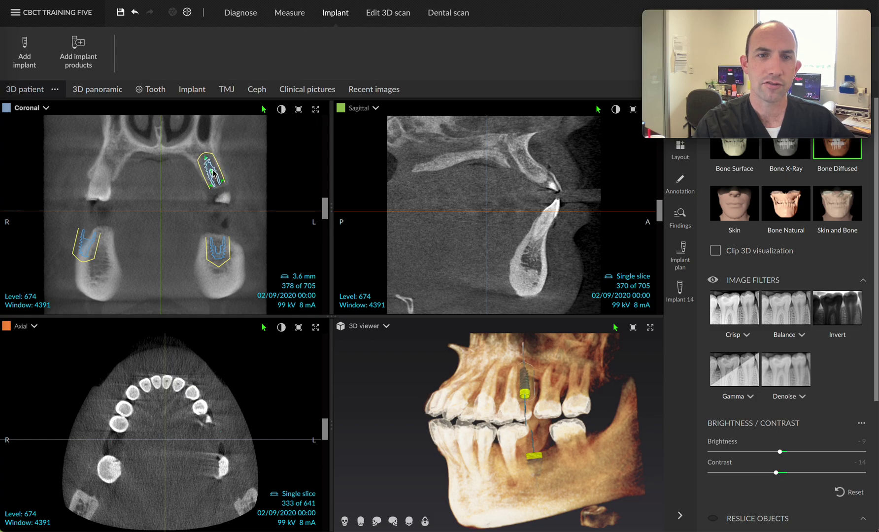
left_click_drag(214, 172, 212, 168)
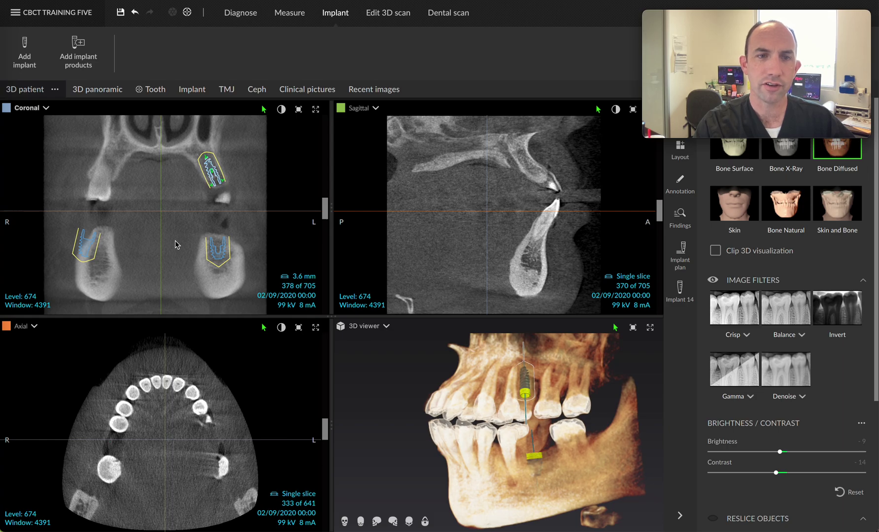
left_click_drag(85, 249, 105, 243)
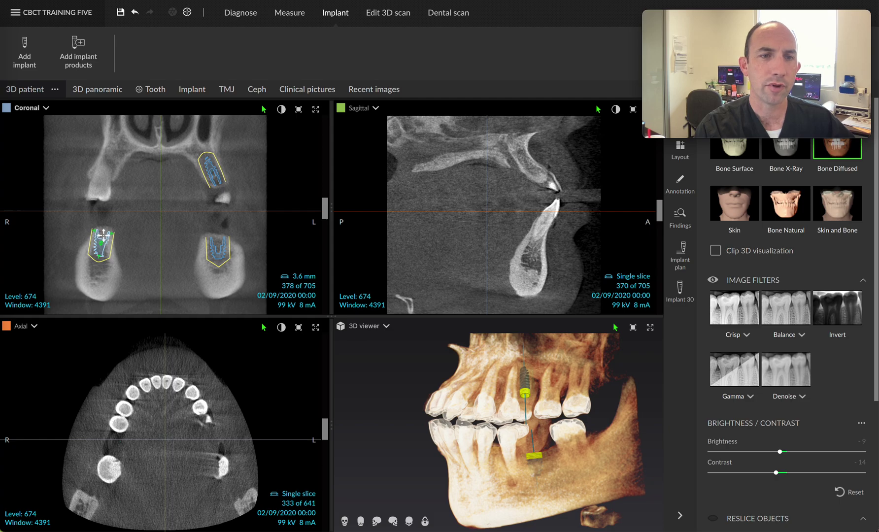
left_click_drag(103, 220, 101, 220)
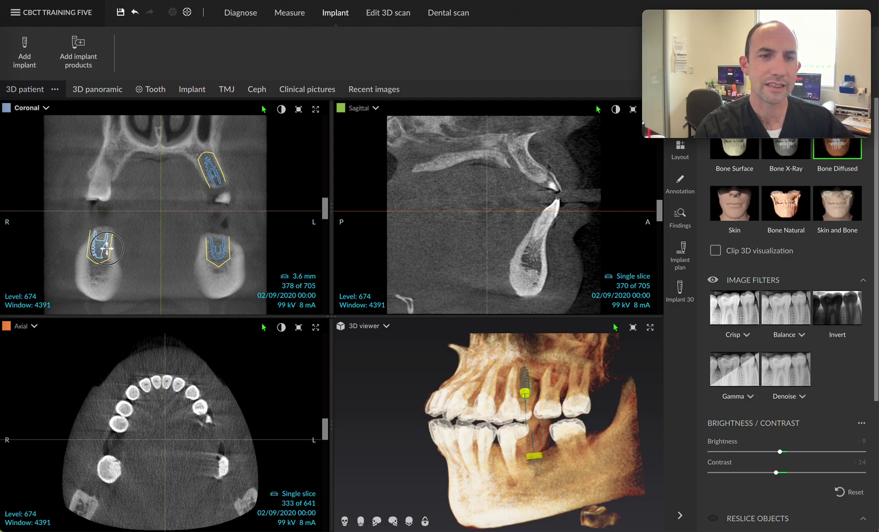
left_click(108, 249)
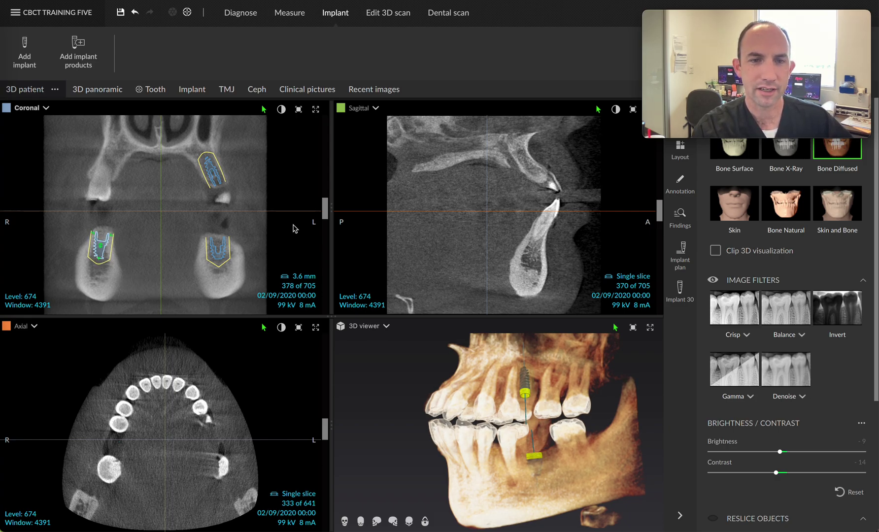
- Return to the lower-arch 3D panoramic view
mouse_move(325, 209)
left_mouse_down()
mouse_move(325, 217)
mouse_move(324, 204)
left_mouse_up()
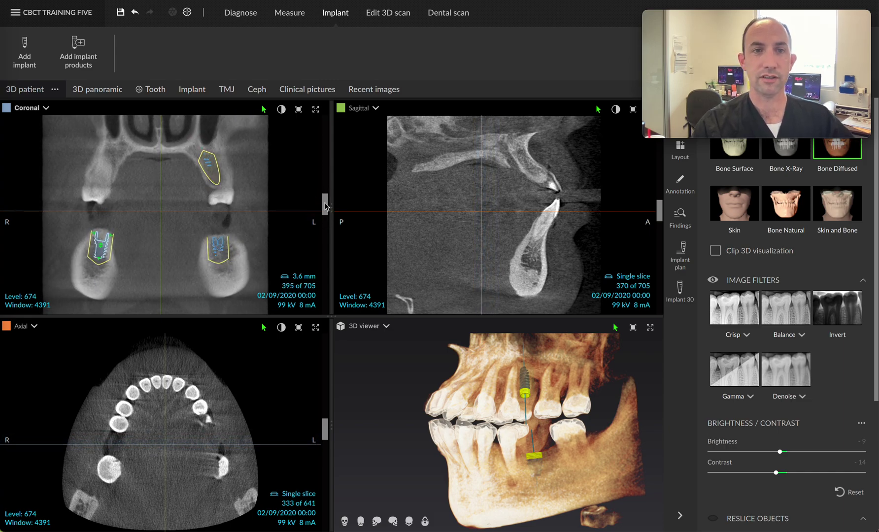
left_click(104, 94)
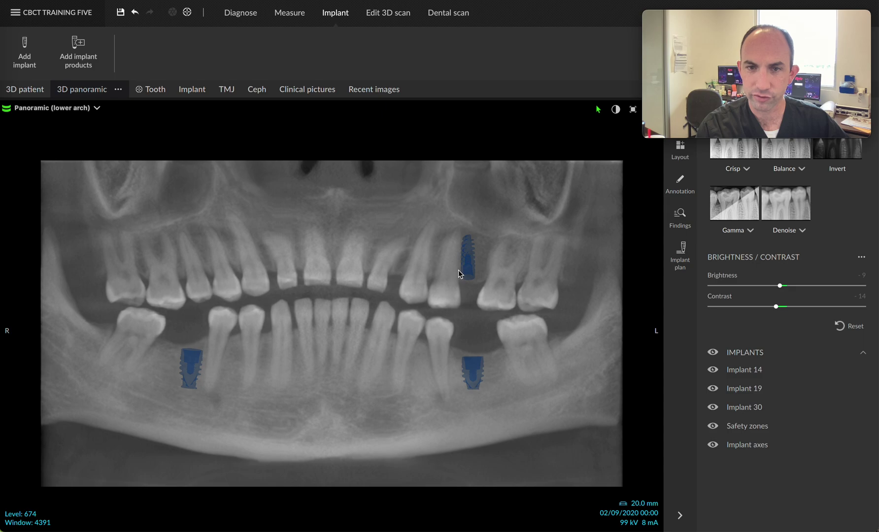
left_click(468, 261)
- Shift Implant 14 right and tilt it about 3.6 degrees, then nudge the lower implants within their gaps
left_click_drag(469, 259, 474, 260)
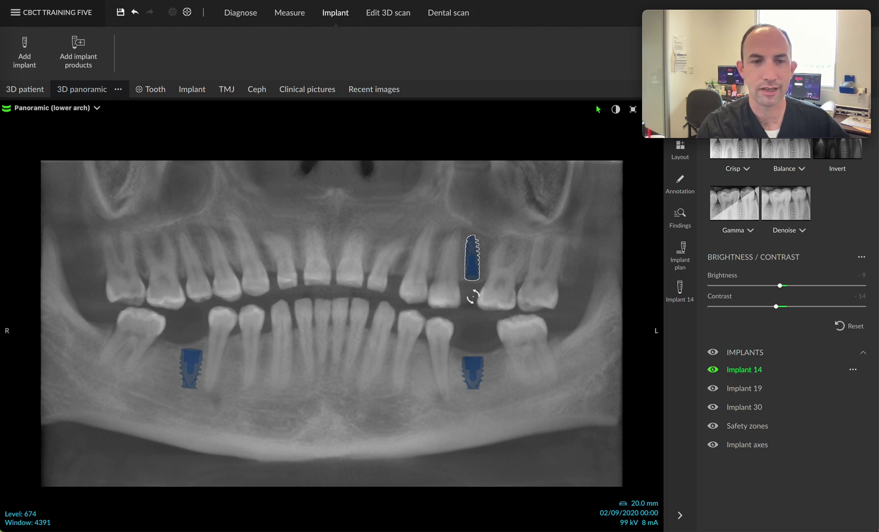
left_click_drag(473, 227, 476, 227)
left_click(193, 369)
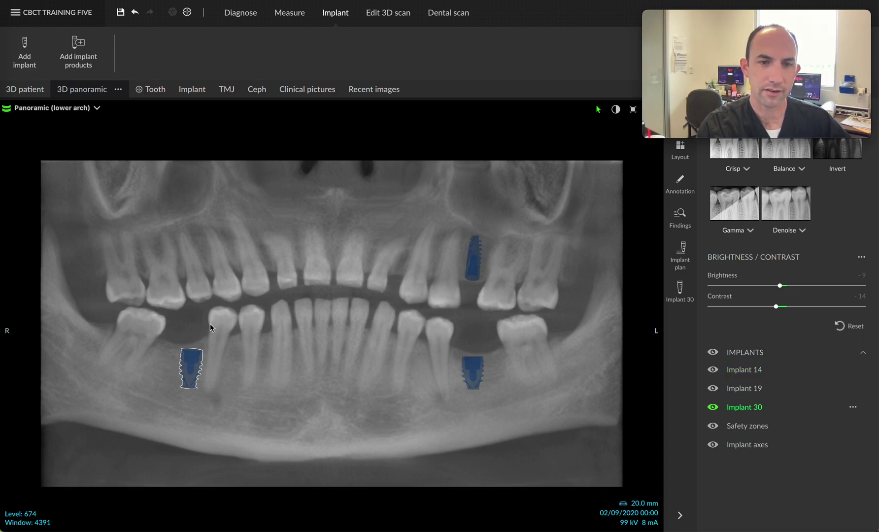
left_click_drag(190, 363, 183, 363)
left_click_drag(471, 367, 473, 365)
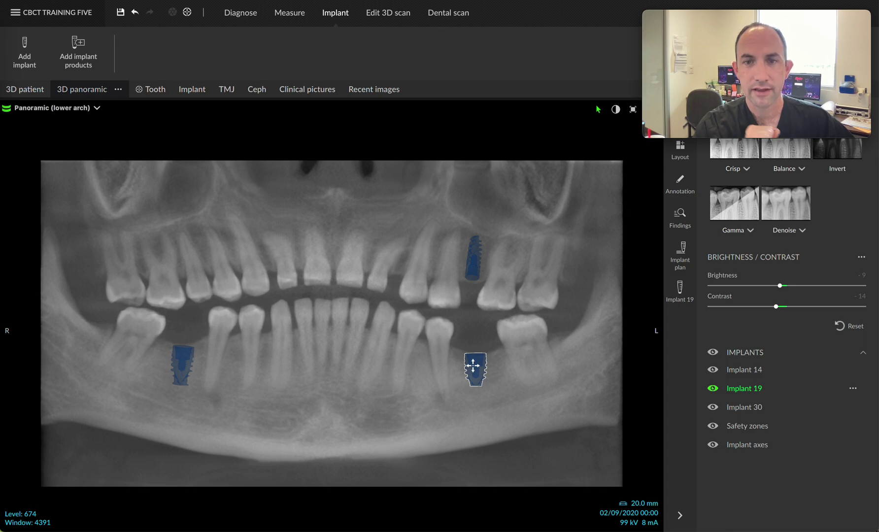
left_click(599, 388)
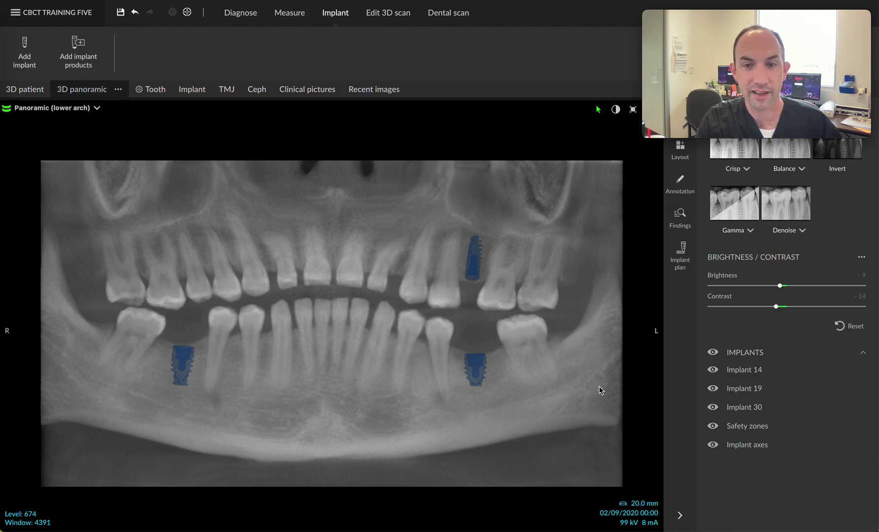
left_click(475, 371)
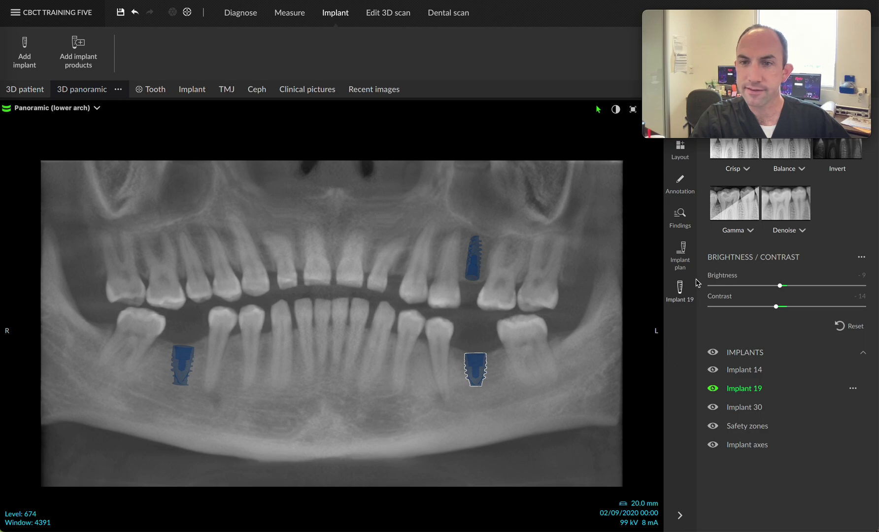
- Set Implant 19's length to 10 mm from its specifications
left_click(681, 289)
left_click(808, 240)
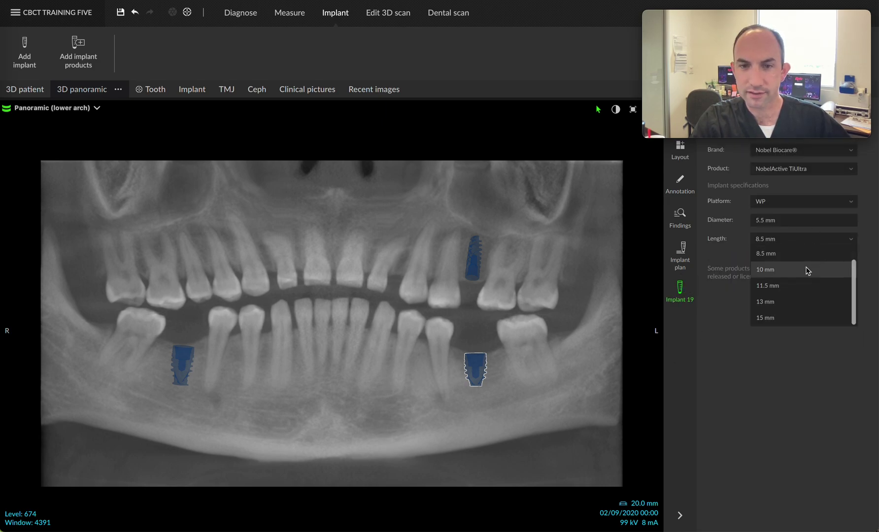
left_click(808, 269)
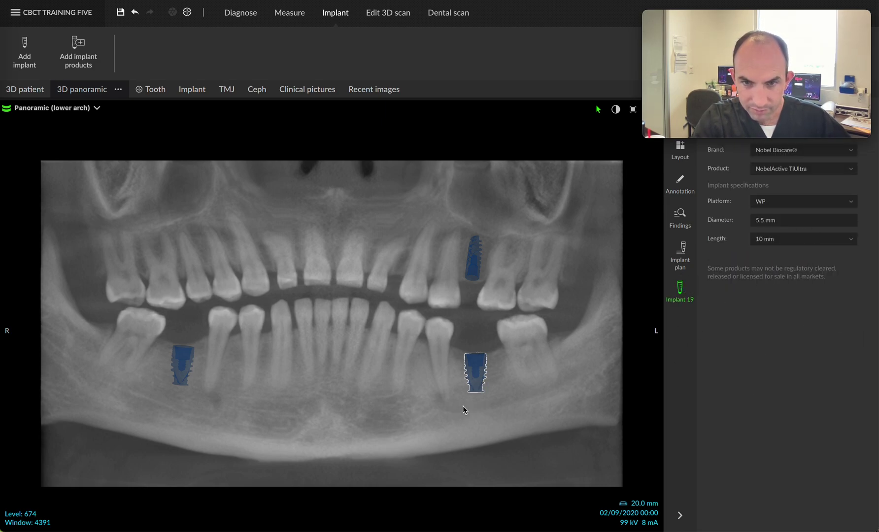